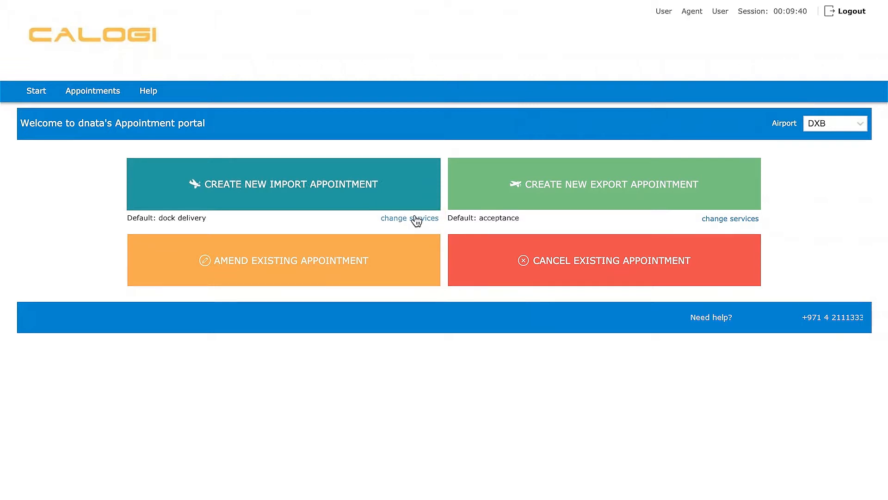
- Choose Import and Dock delivery at DXB as the appointment services, then continue
click(407, 219)
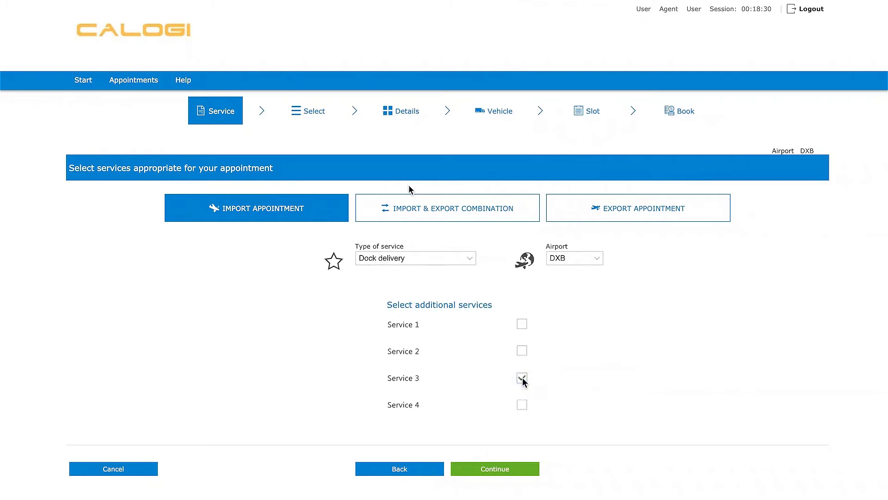
click(501, 468)
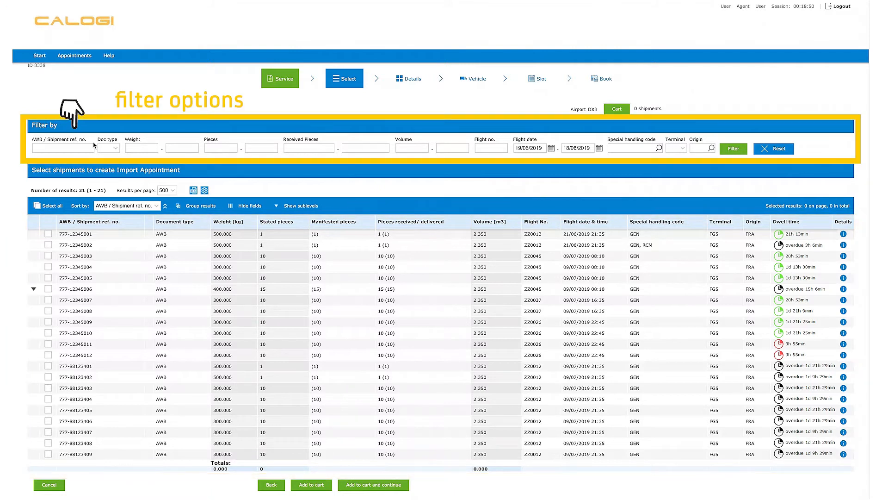
- Filter the airwaybill list by reference 777-123*
click(92, 147)
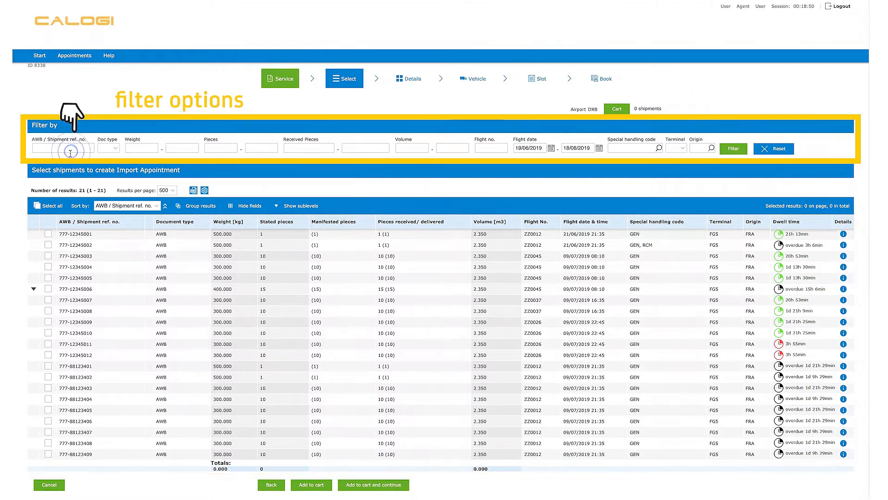
text(777-123*)
click(731, 148)
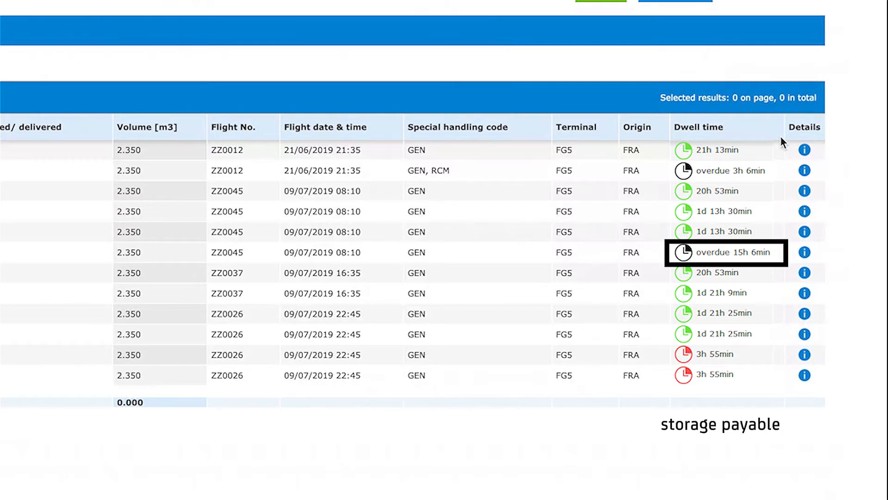
click(806, 171)
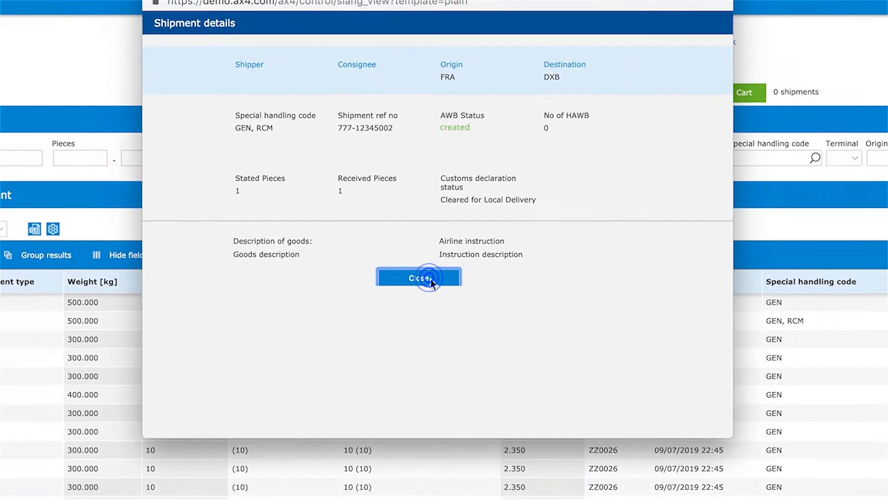
click(431, 294)
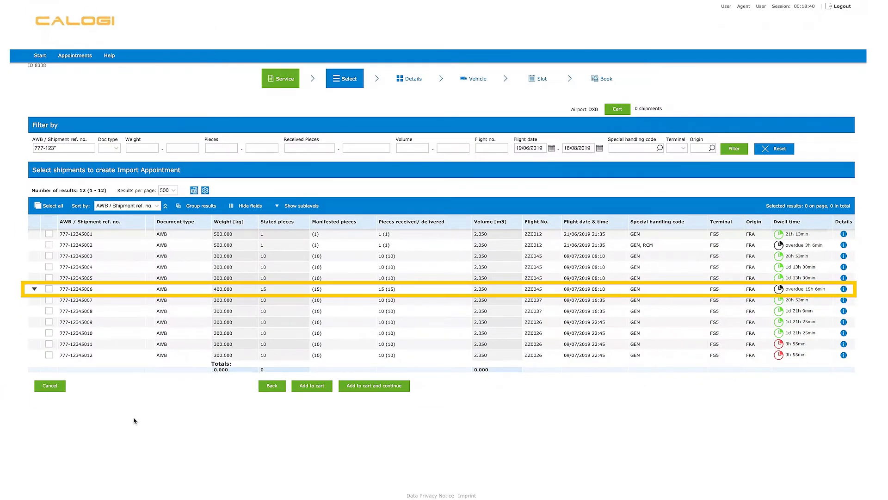
click(36, 290)
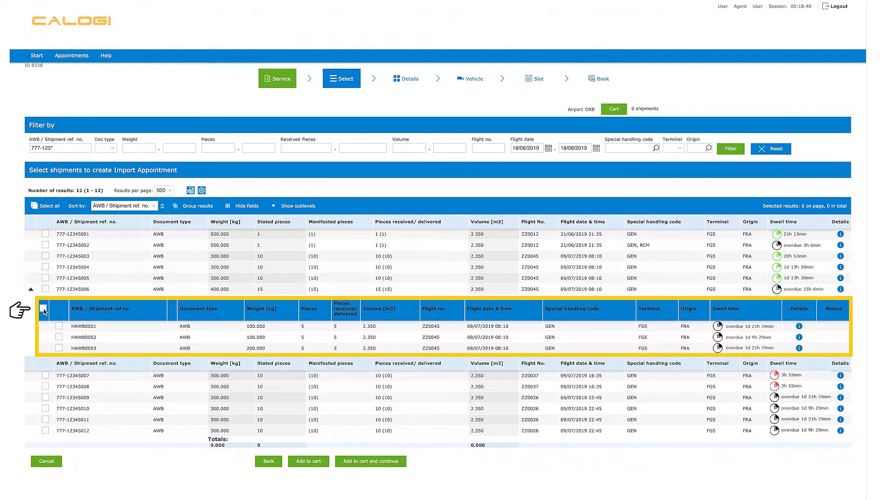
click(44, 308)
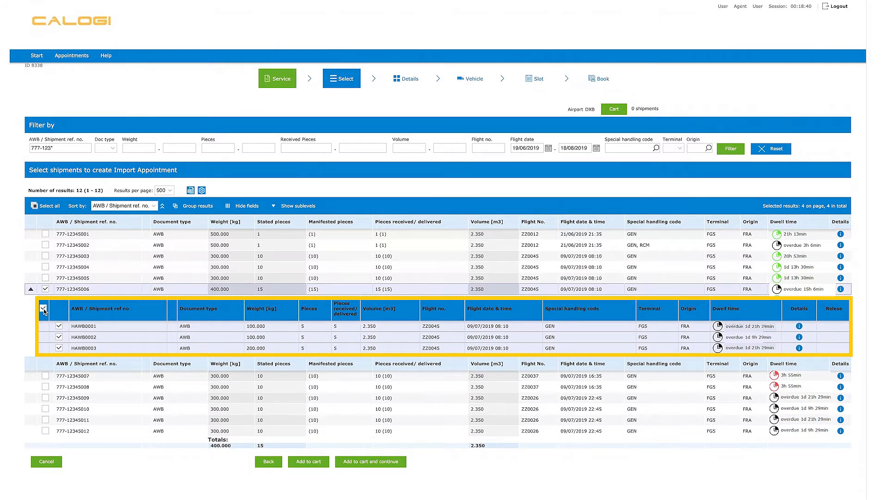
click(43, 309)
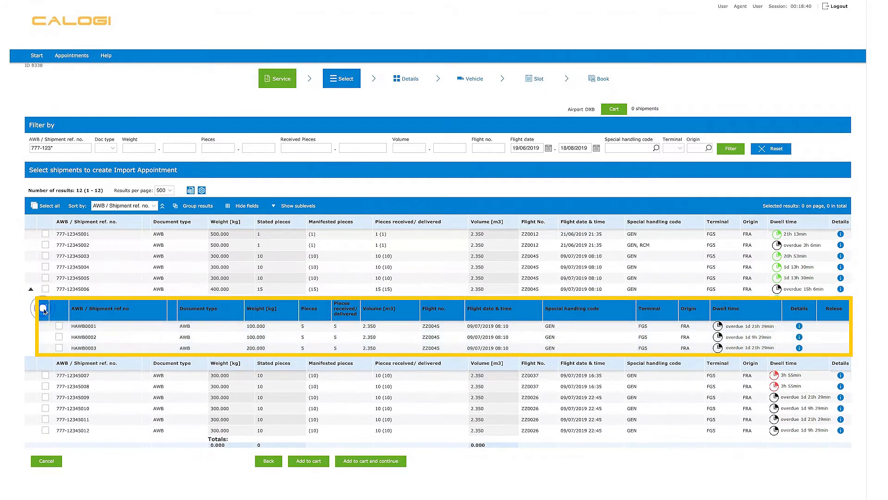
click(58, 337)
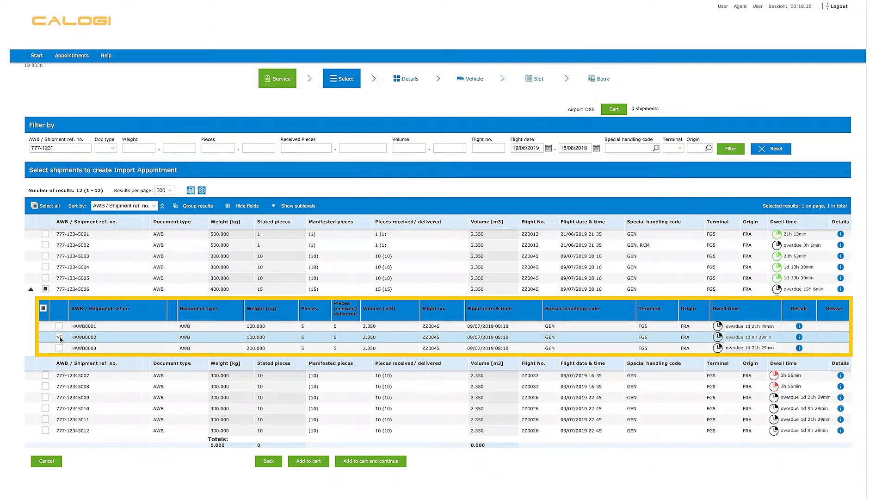
click(58, 337)
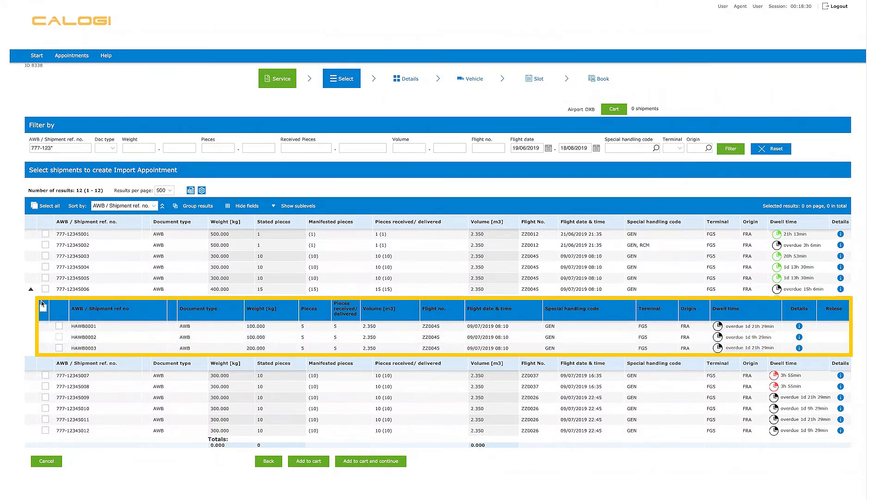
click(30, 289)
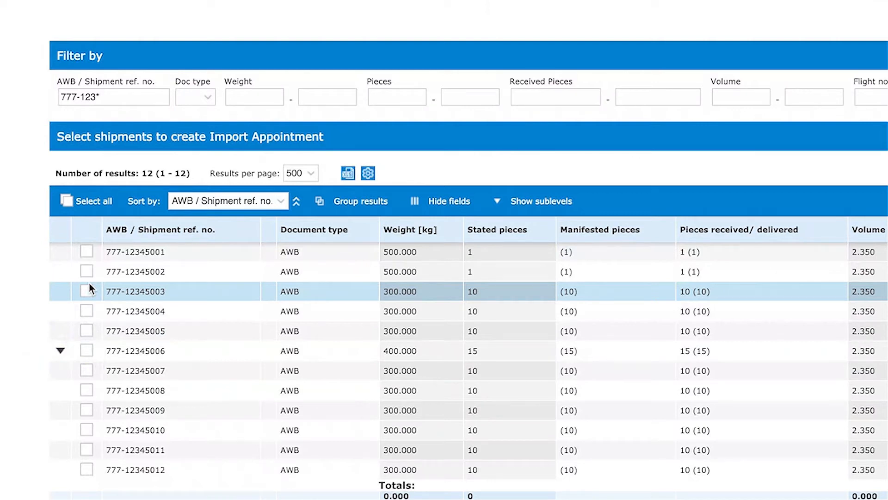
click(90, 276)
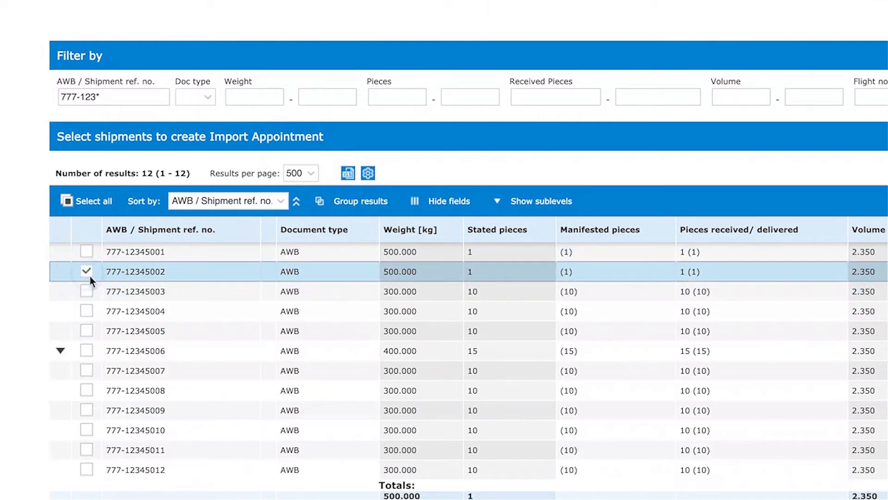
click(89, 257)
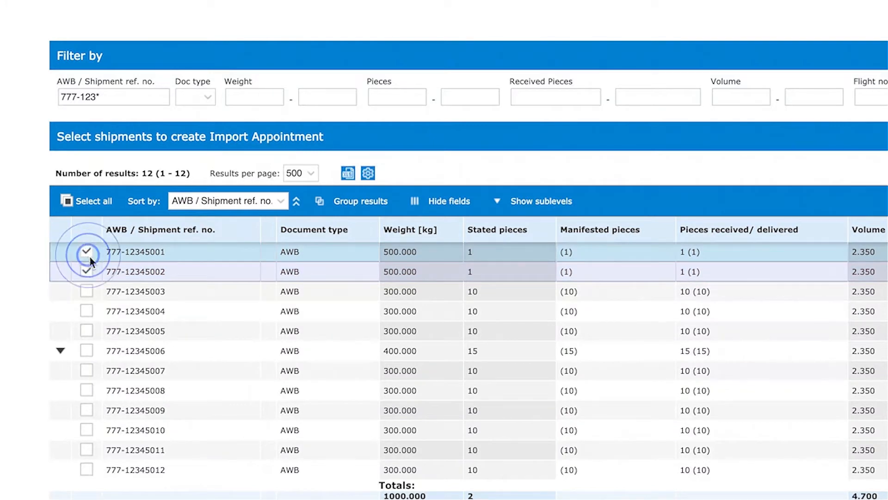
click(90, 256)
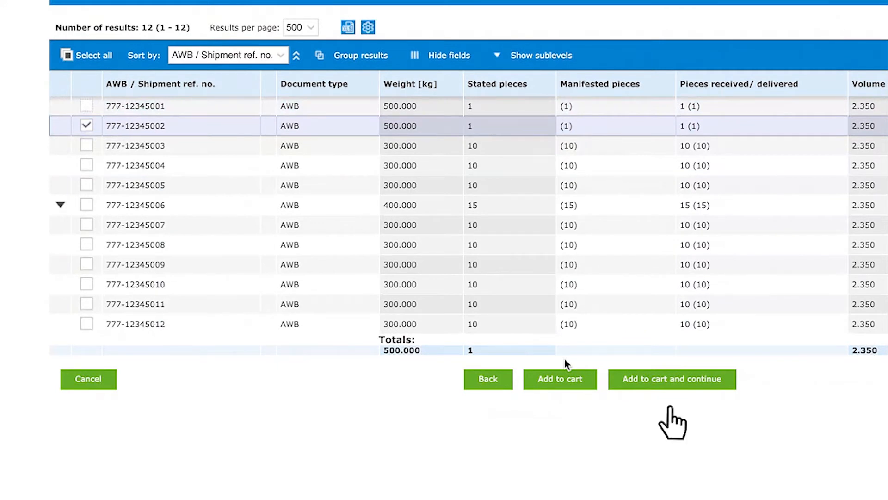
click(633, 381)
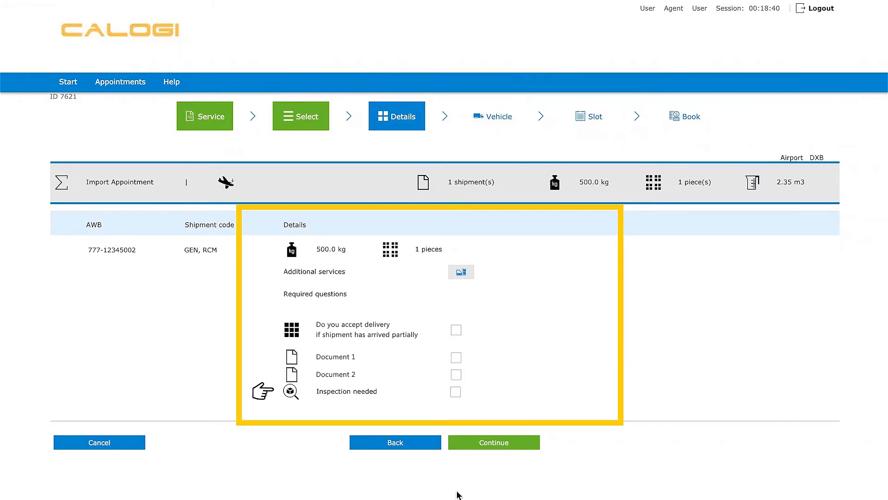
click(456, 392)
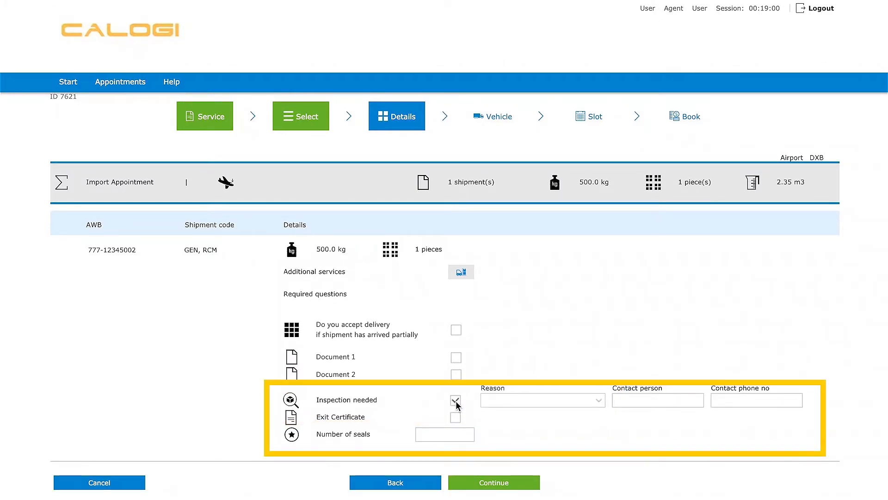
click(456, 402)
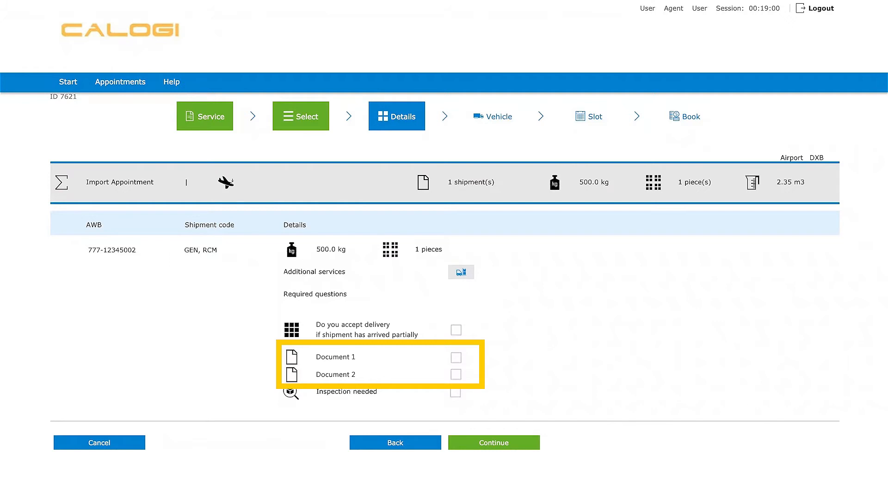
click(456, 375)
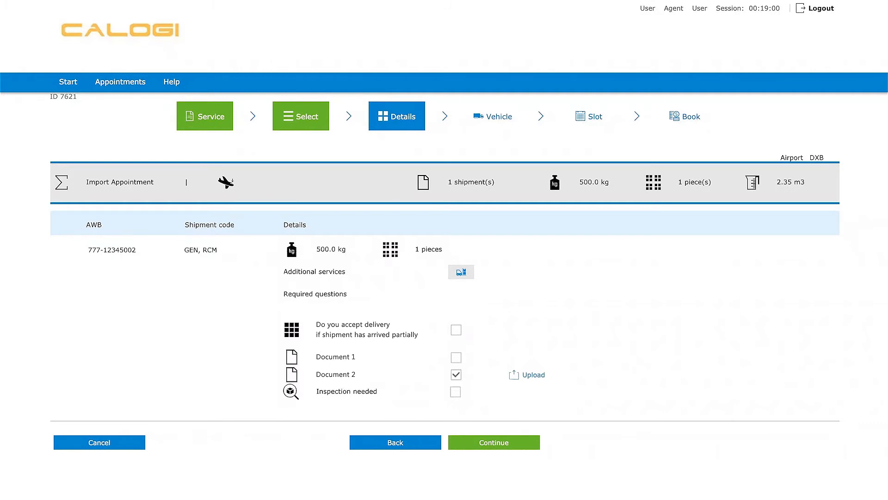
click(495, 450)
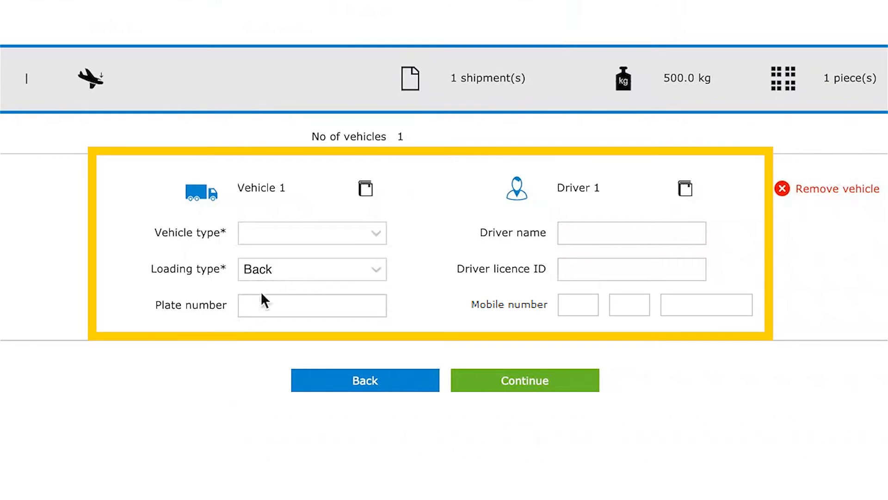
- Set vehicle 1 to type 1 ton with plate number AB1234
click(269, 231)
click(278, 272)
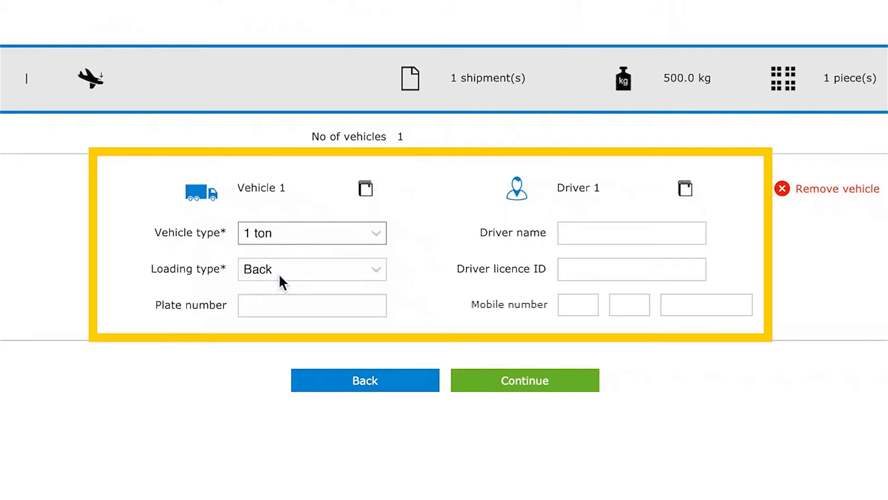
click(278, 307)
text(AB1234)
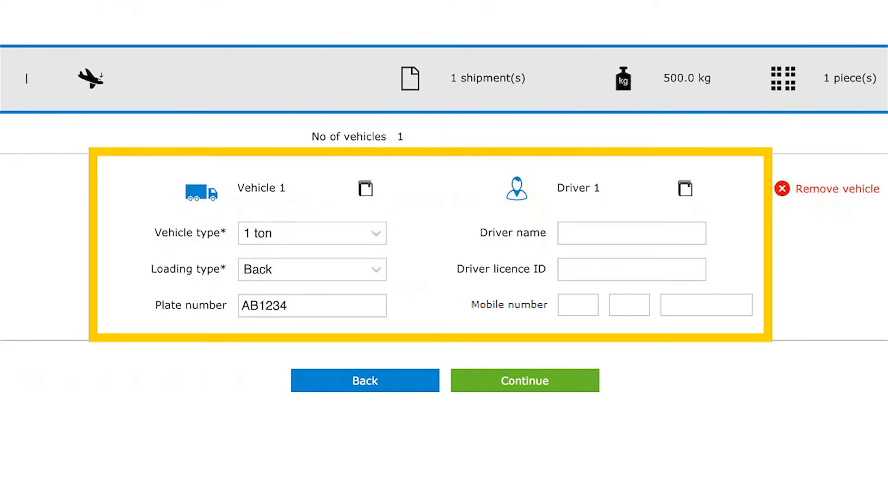
- Enter Driver 1's name, licence ID and full mobile number, then add a second vehicle
click(581, 237)
key(Tab)
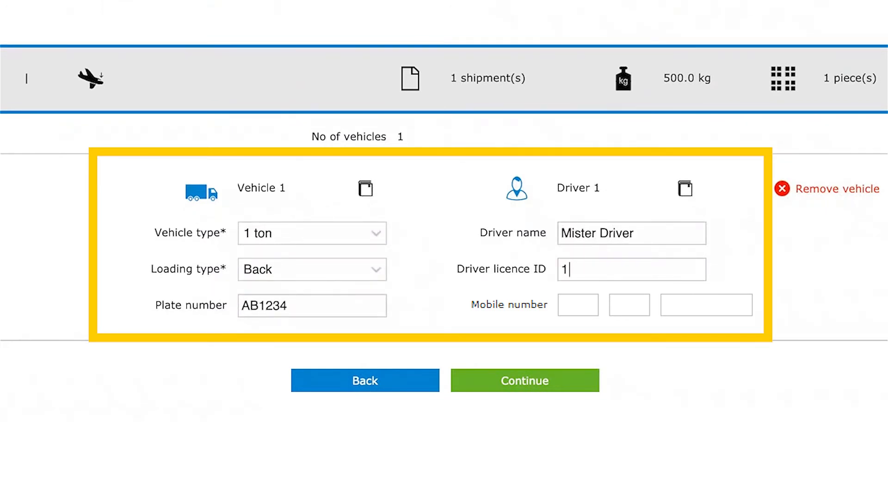
key(Tab)
key(Tab)
key(Tab)
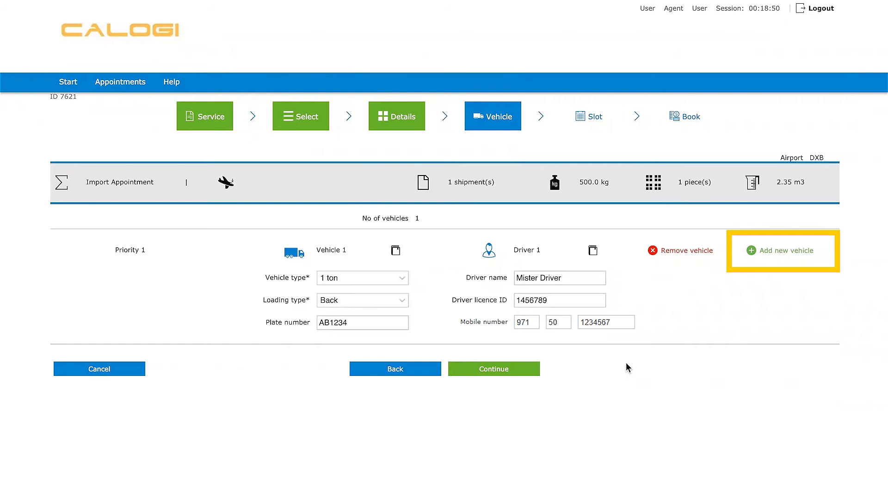
click(782, 253)
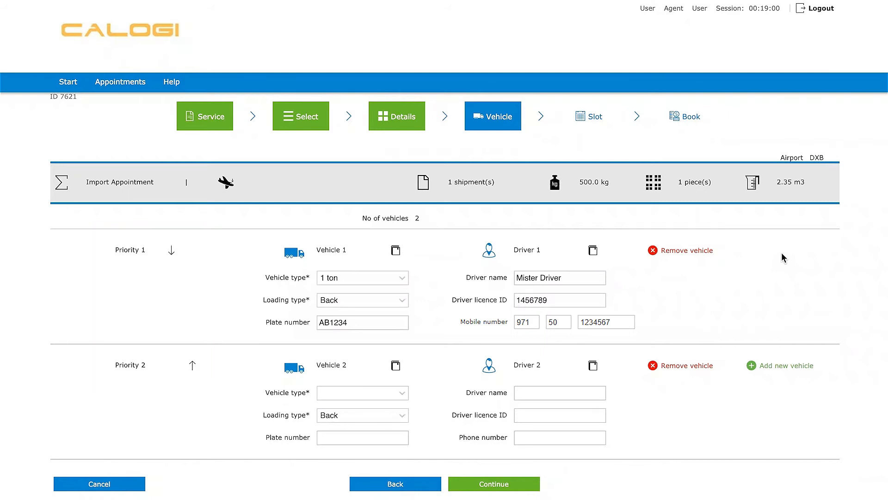
click(689, 366)
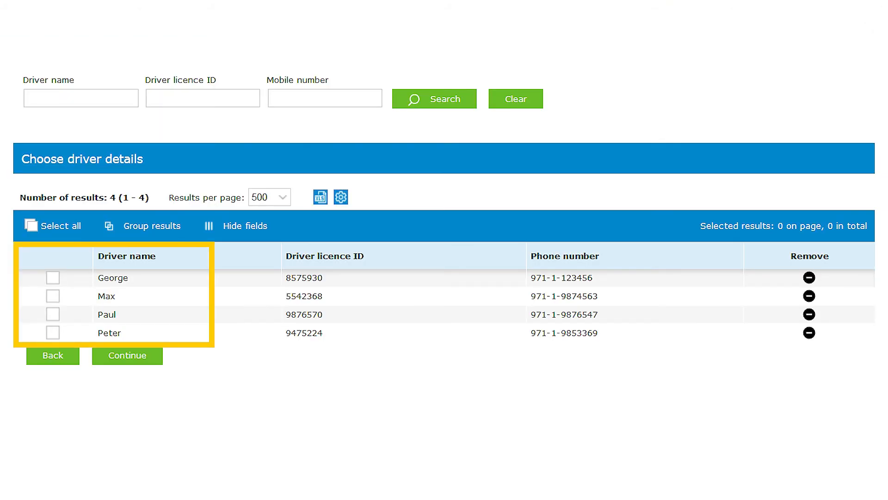
- Pick a saved driver from the driver address book
click(52, 296)
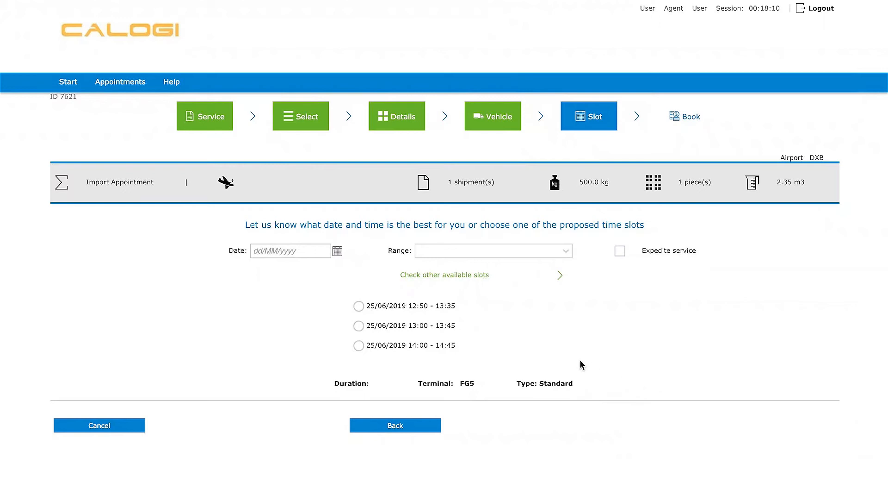
- Choose the 25/06/2019 14:00 - 14:45 slot and continue to booking
click(379, 344)
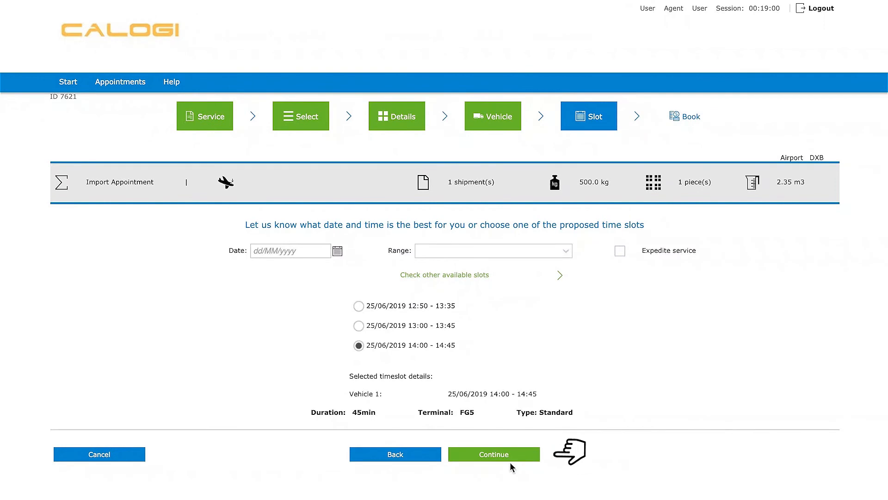
click(507, 455)
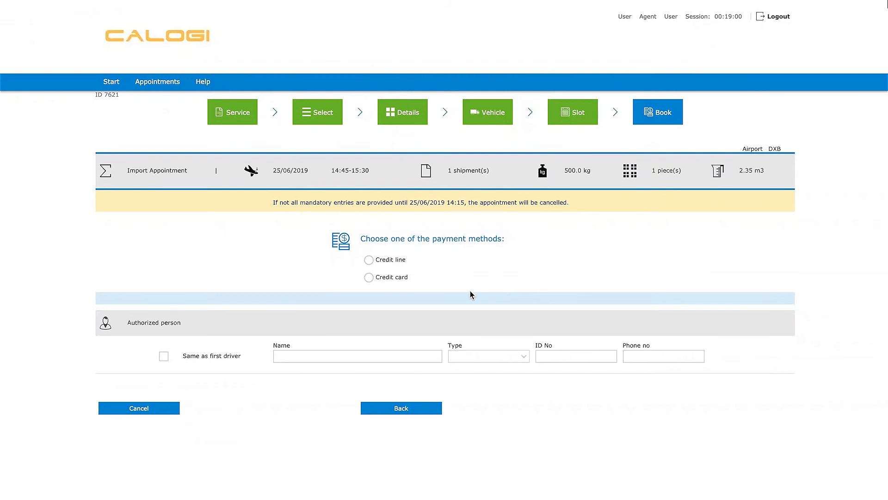
- Choose credit card payment and expand the shipment's itemised fees totalling 37.85 AED
click(369, 277)
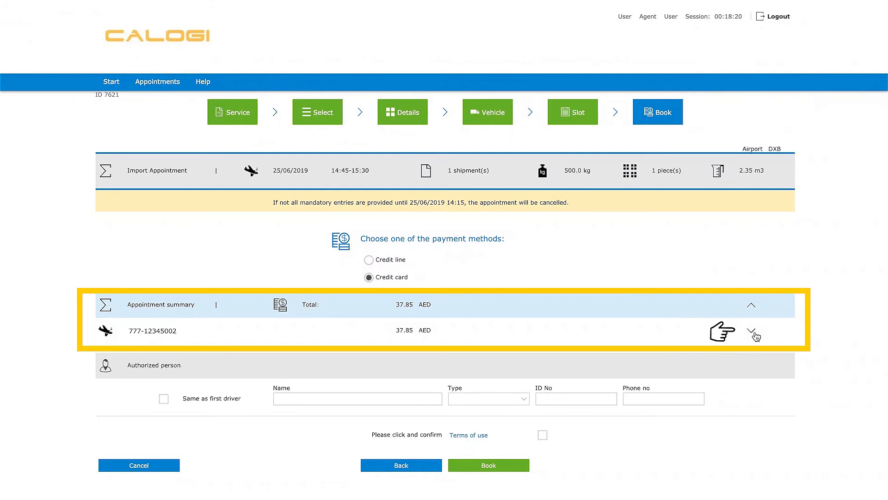
click(751, 331)
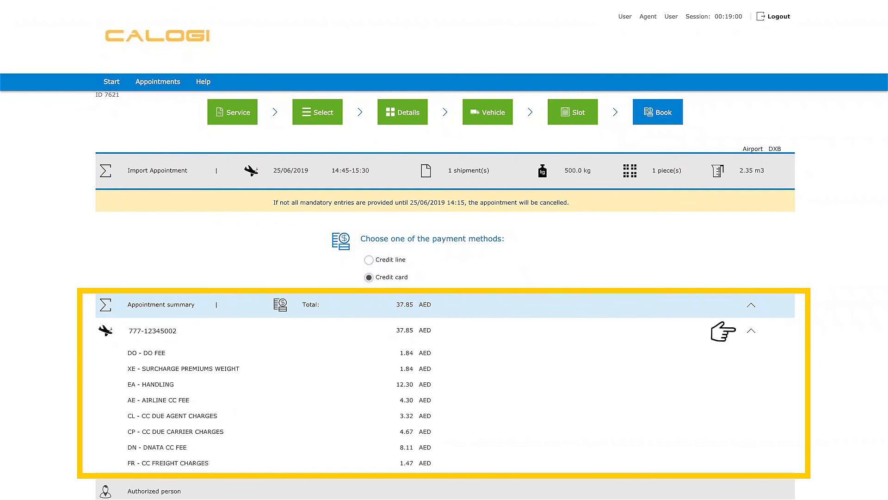
scroll(445, 250, down, 5)
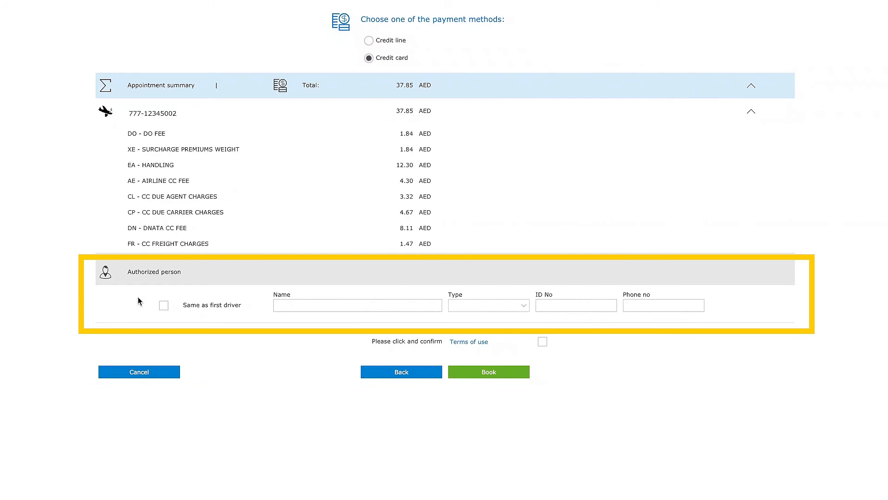
- Make the first driver the authorized person, accept the terms of use, and book the appointment
click(163, 306)
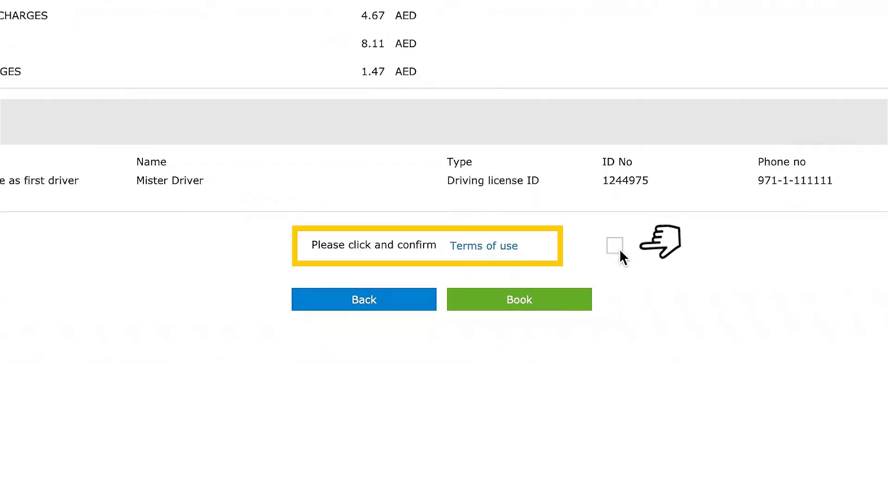
click(621, 251)
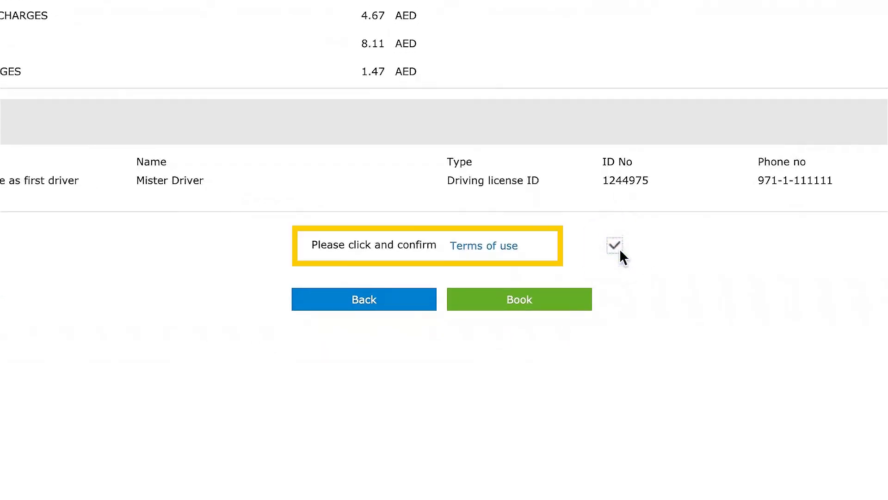
click(528, 302)
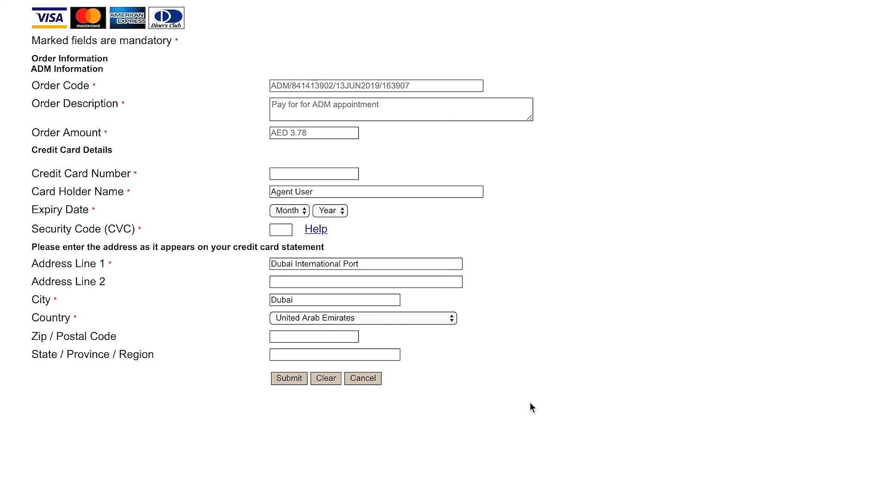
- Pay the AED 3.78 by Visa card, entering the card number, expiry 12/2020 and security code
click(326, 178)
text(4)
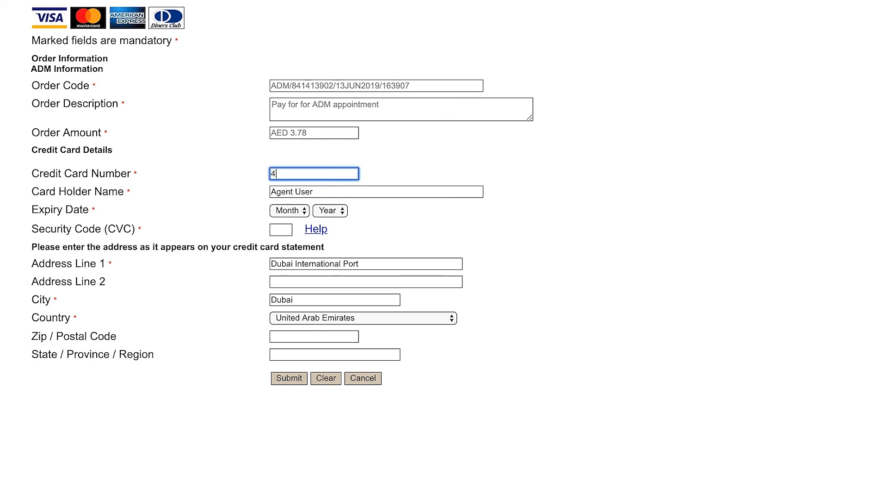
text(111111111111111)
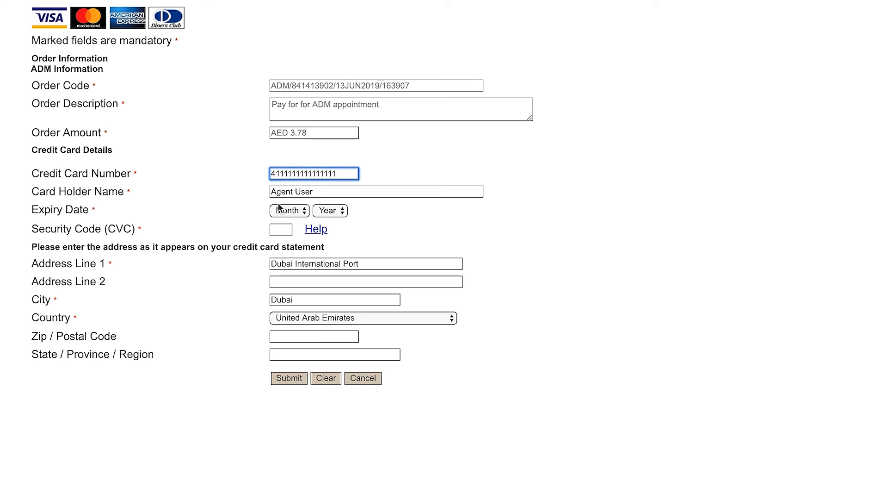
click(288, 214)
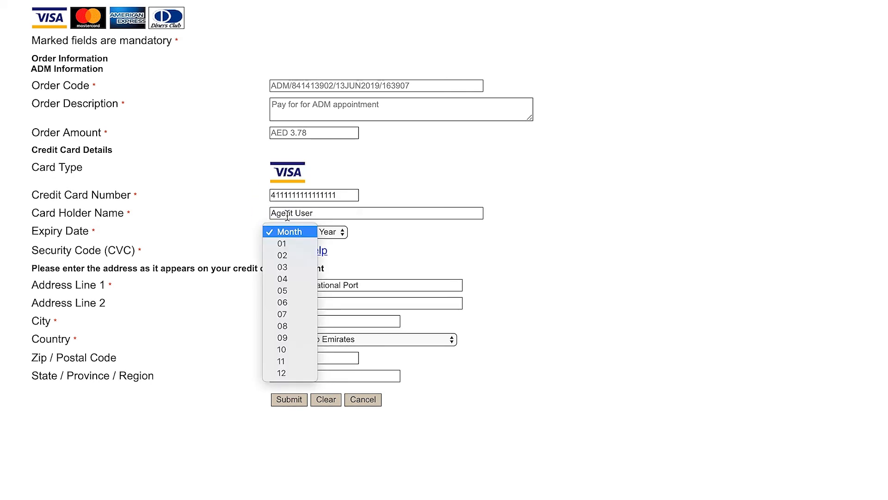
click(292, 374)
click(336, 235)
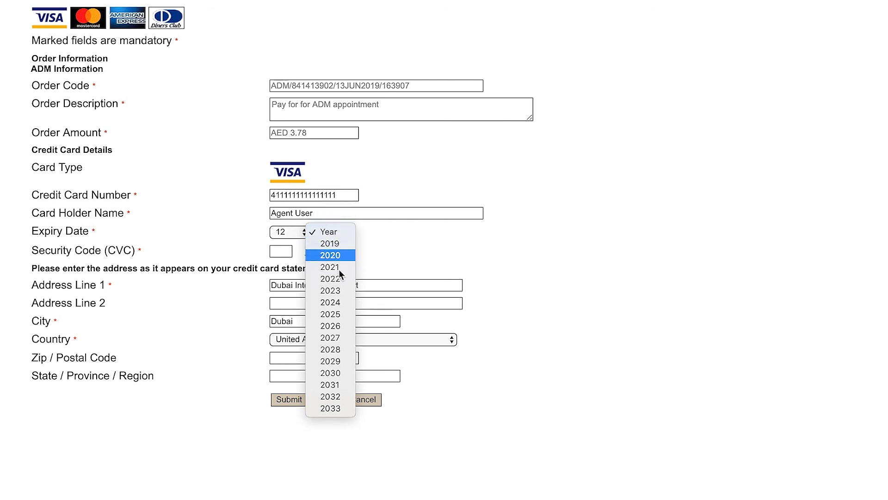
click(330, 260)
click(281, 251)
text(123)
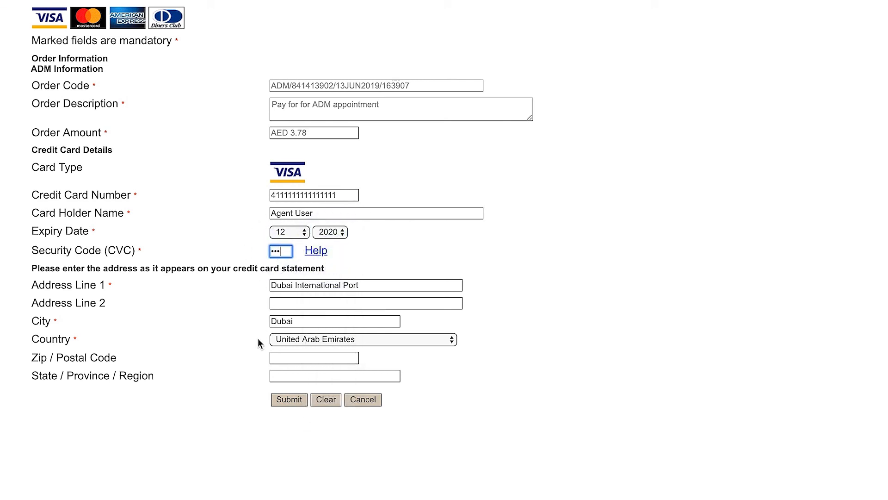
click(284, 403)
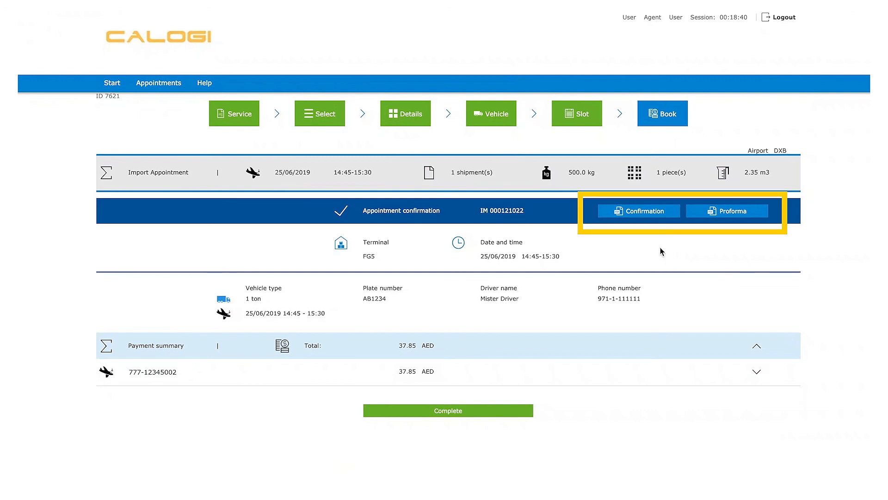
click(645, 212)
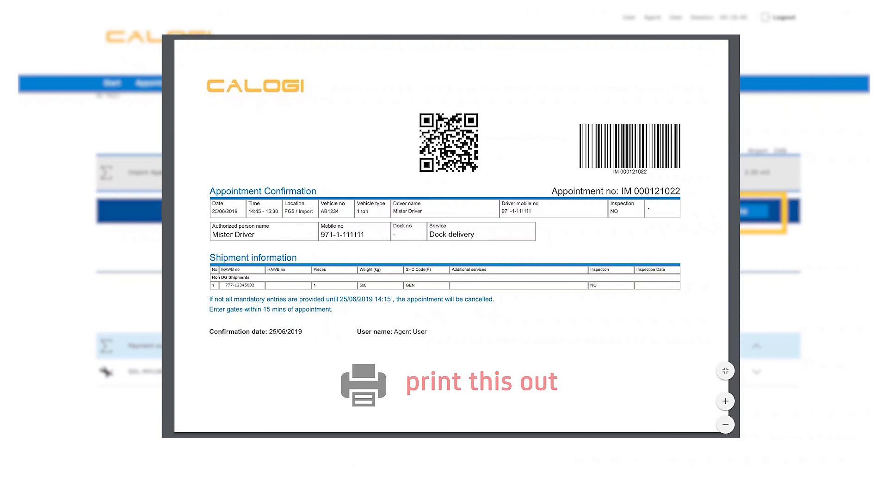
click(753, 214)
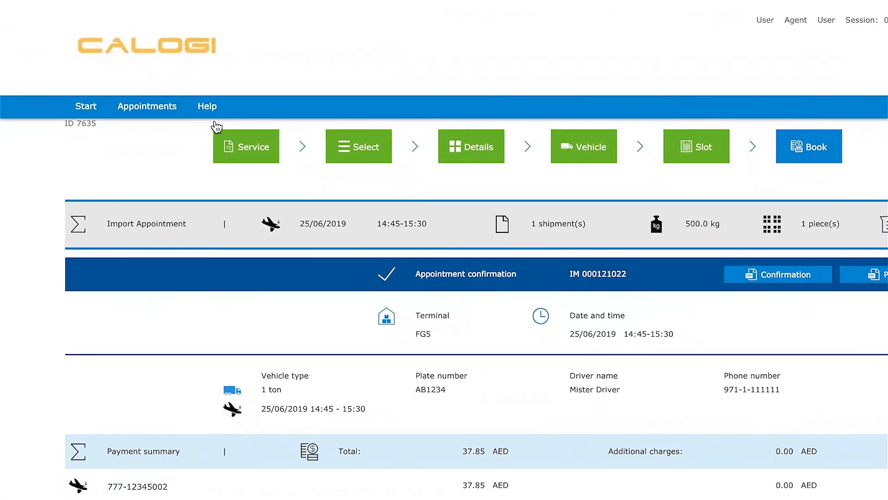
mouse_move(212, 86)
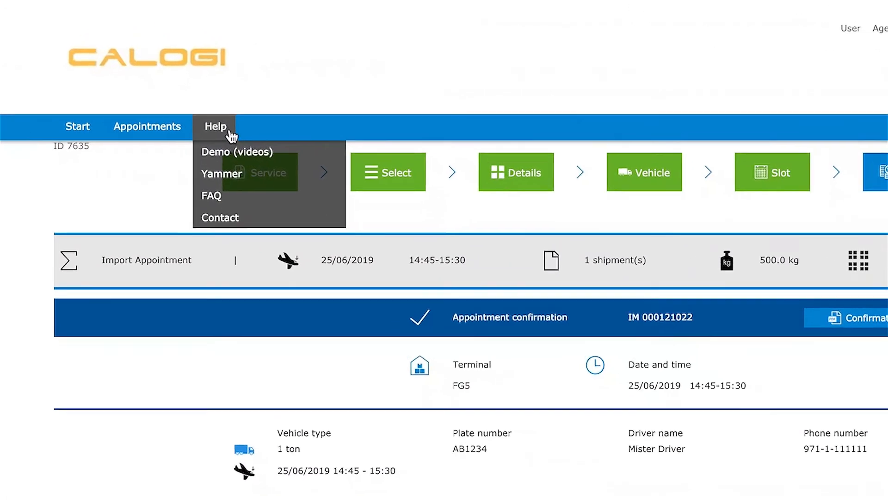